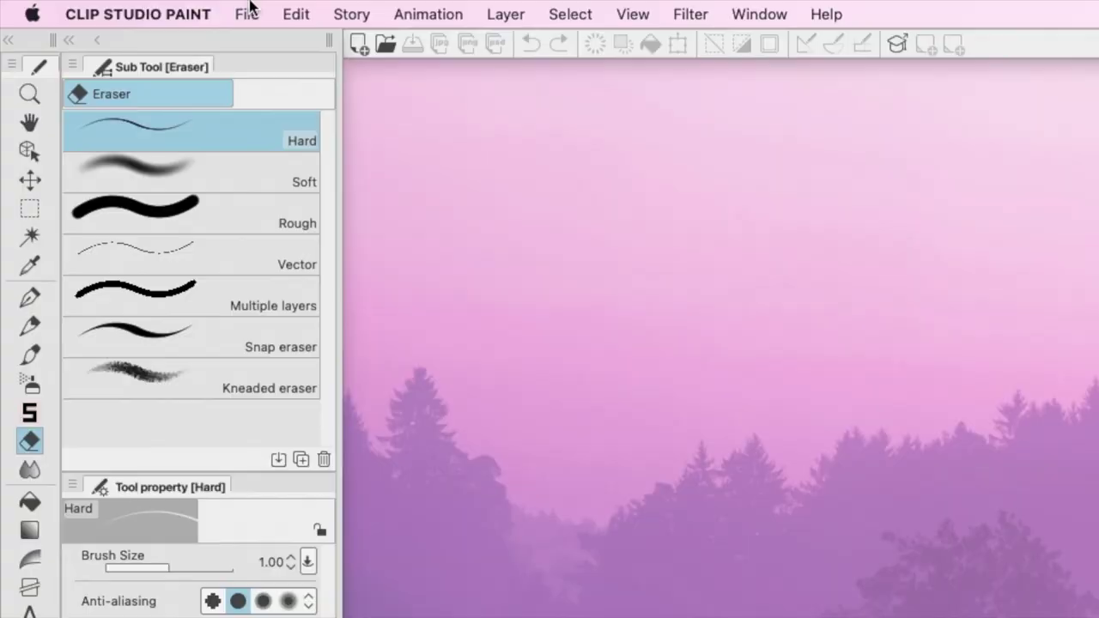
Start a new Comic document using the Webtoon 4 canvas preset
click(247, 13)
click(257, 50)
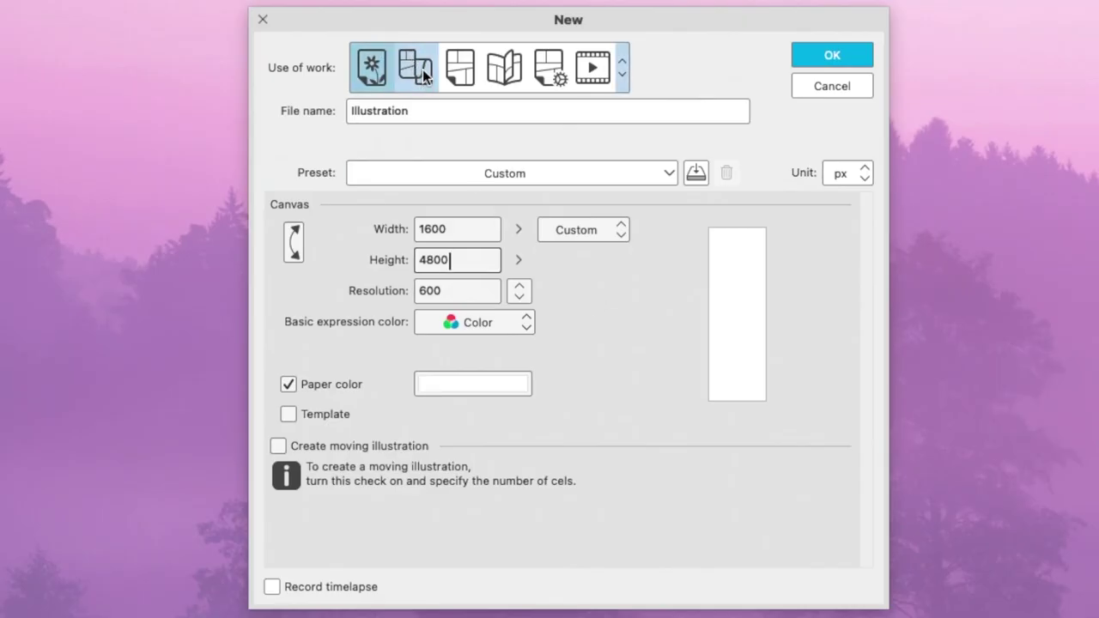
click(422, 69)
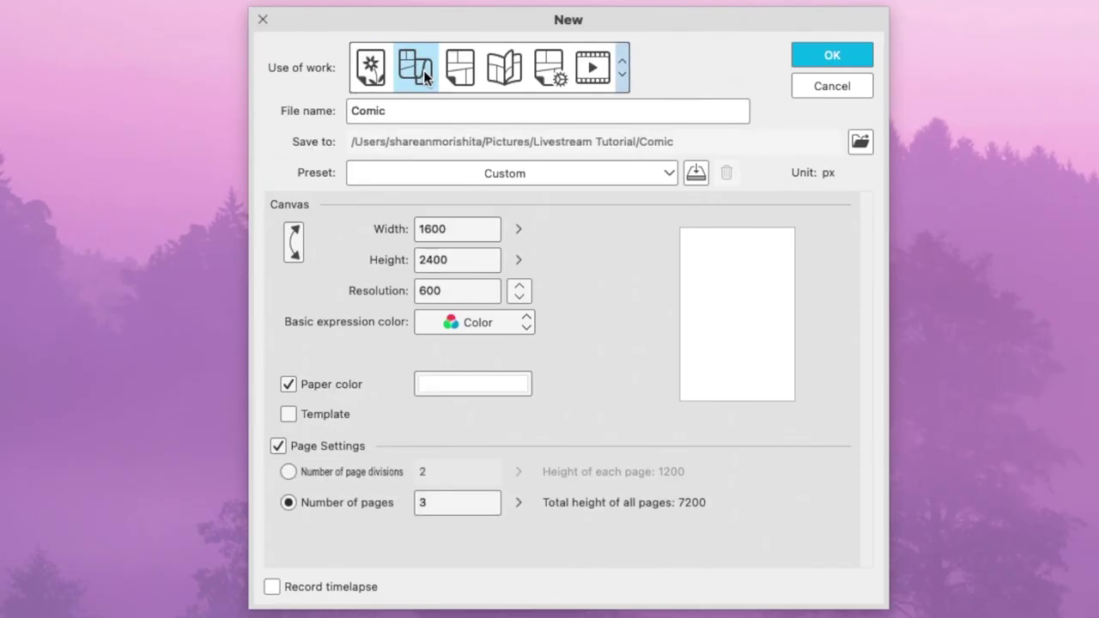
click(517, 175)
click(496, 282)
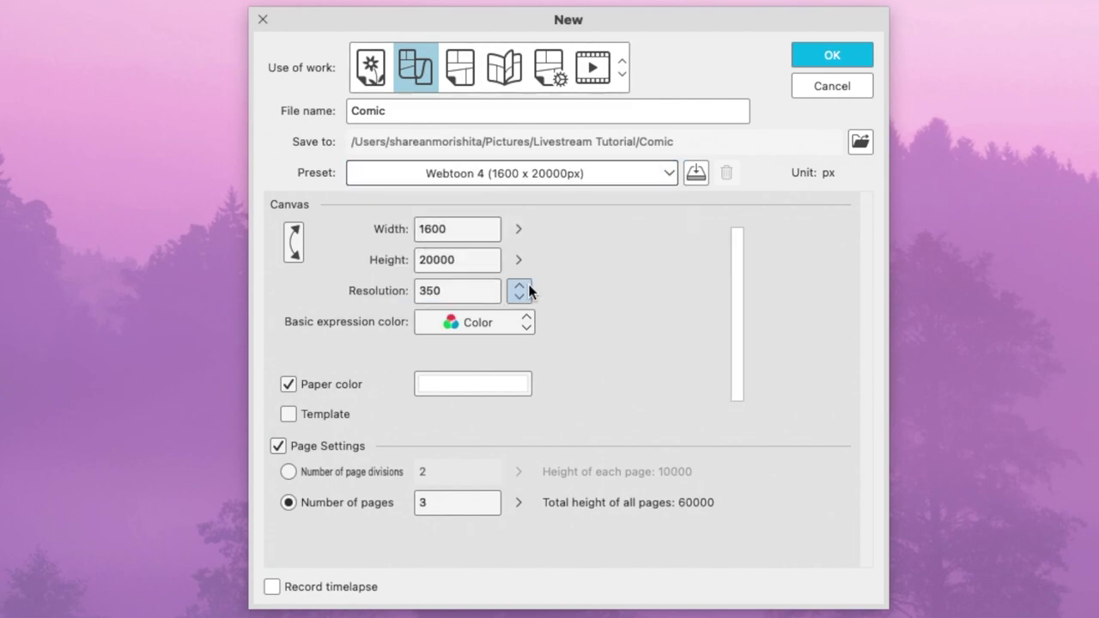
Set resolution to 600 dpi, height to 4800 px and the page count to 20
drag(445, 291, 388, 292)
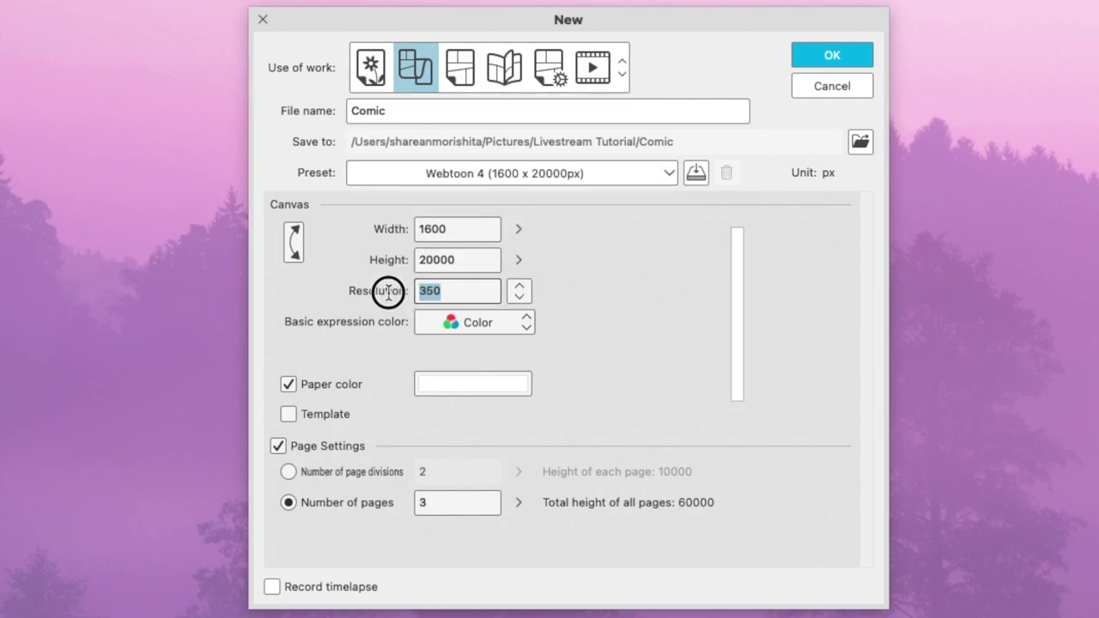
text(600)
drag(440, 259, 396, 258)
text(48)
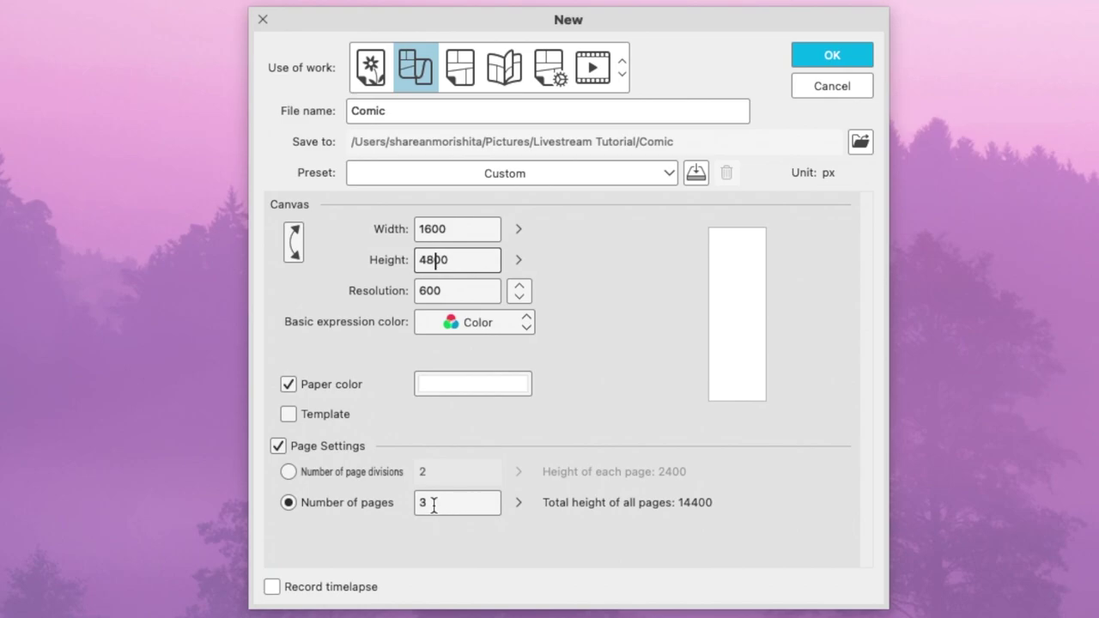
click(518, 502)
click(531, 459)
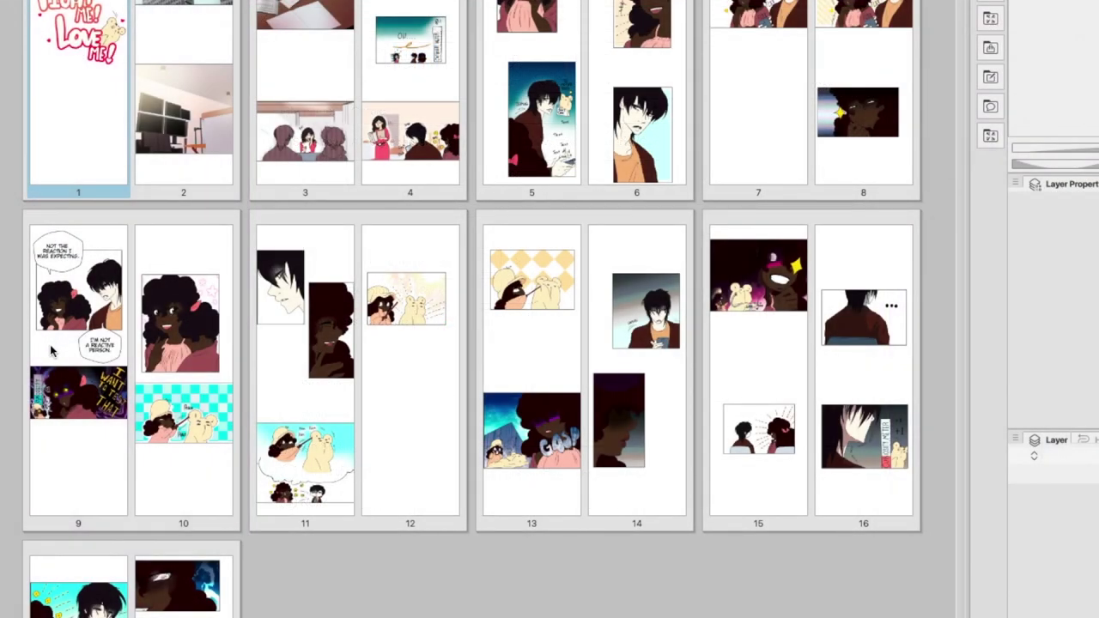
right_click(60, 347)
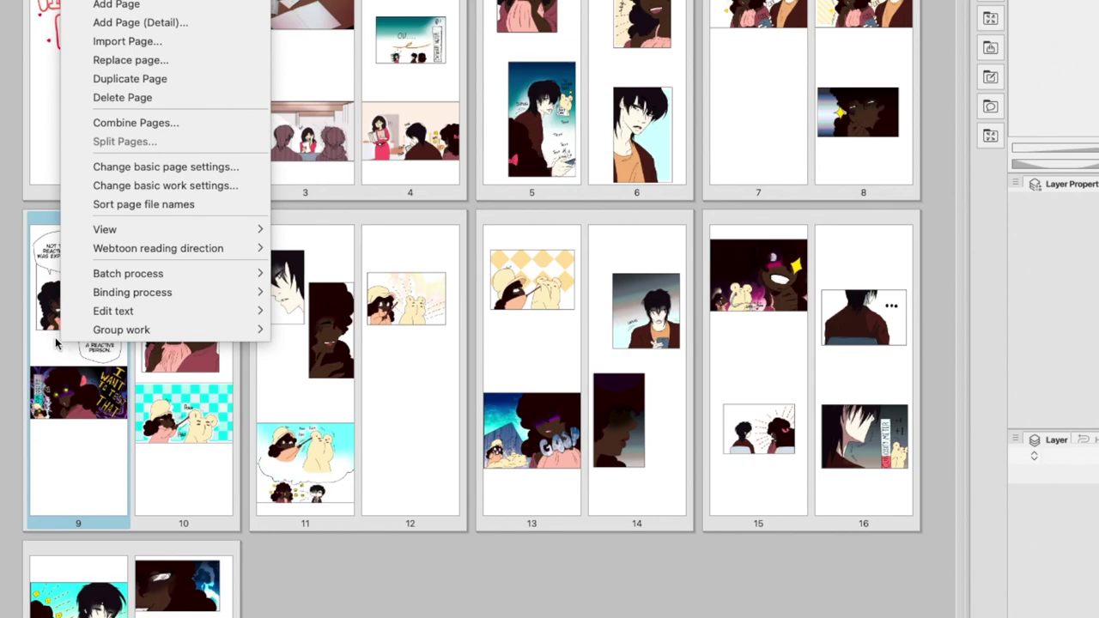
click(172, 168)
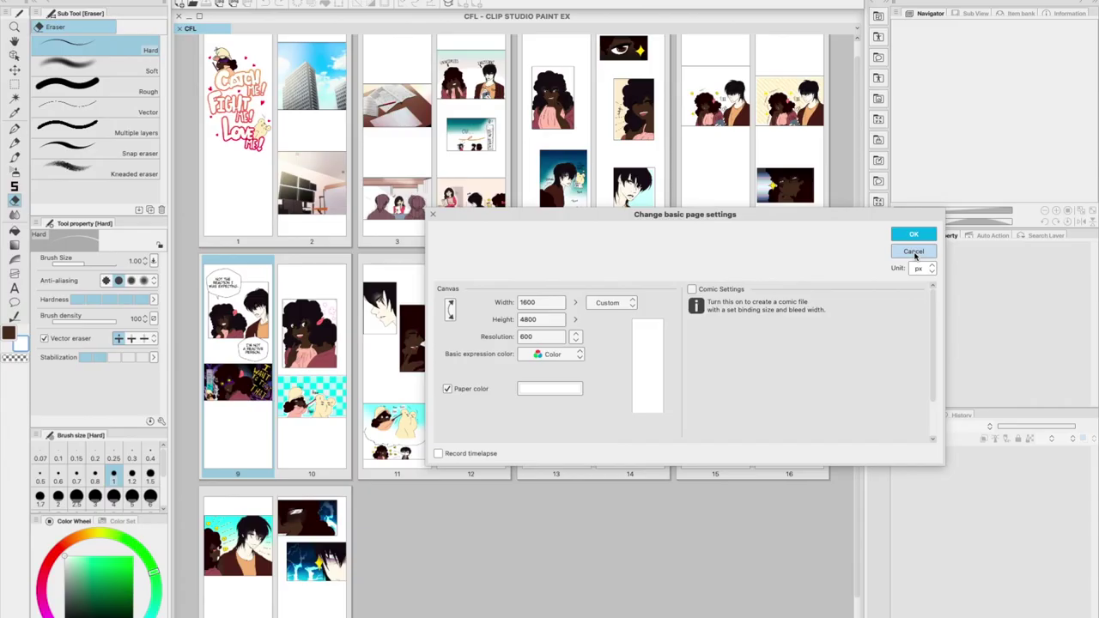
click(1041, 206)
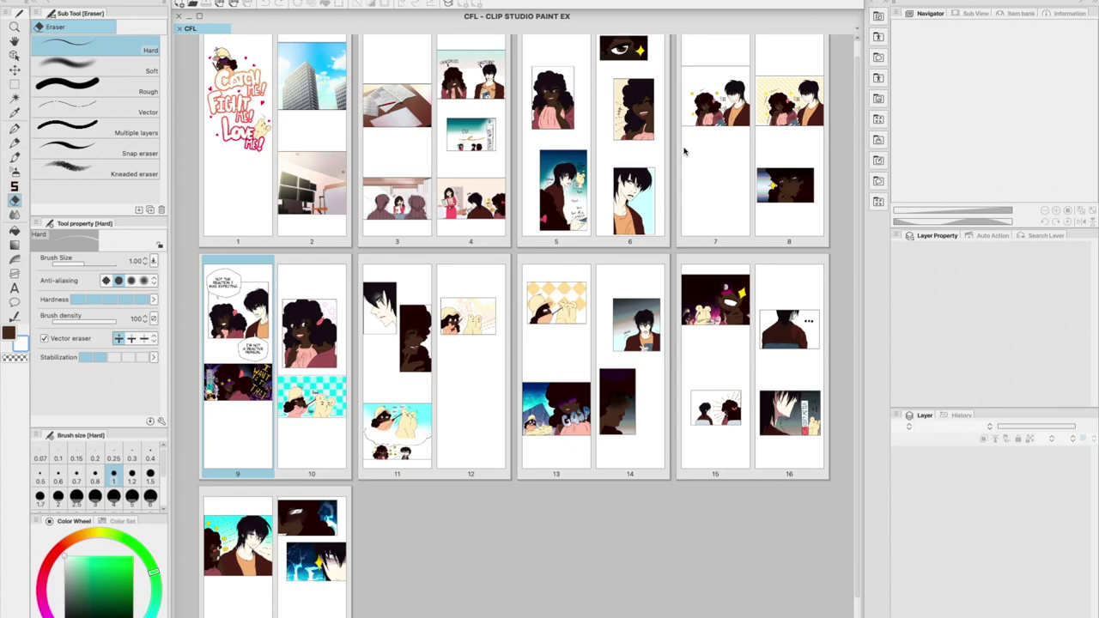
double_click(220, 352)
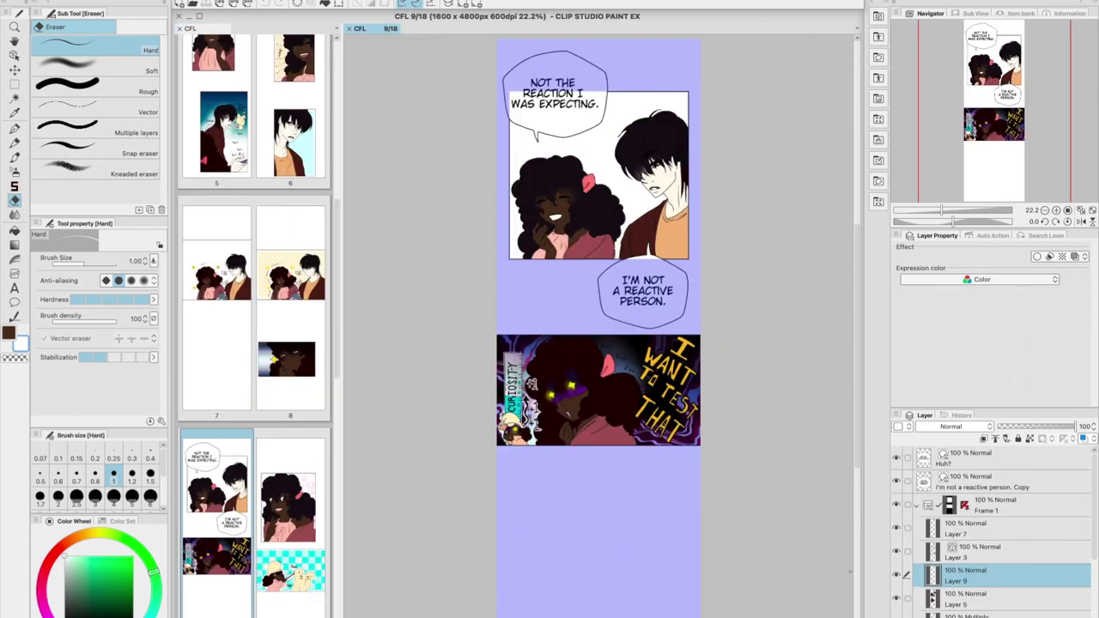
Hide the speech bubbles and the Frame 1 artwork
click(917, 507)
click(981, 463)
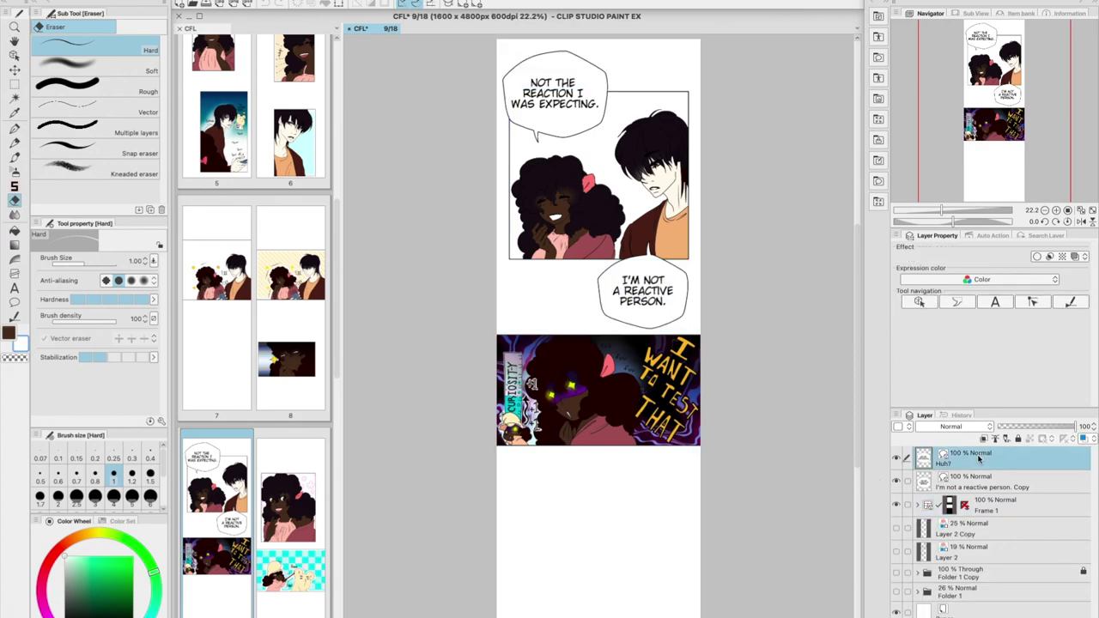
drag(897, 459, 896, 553)
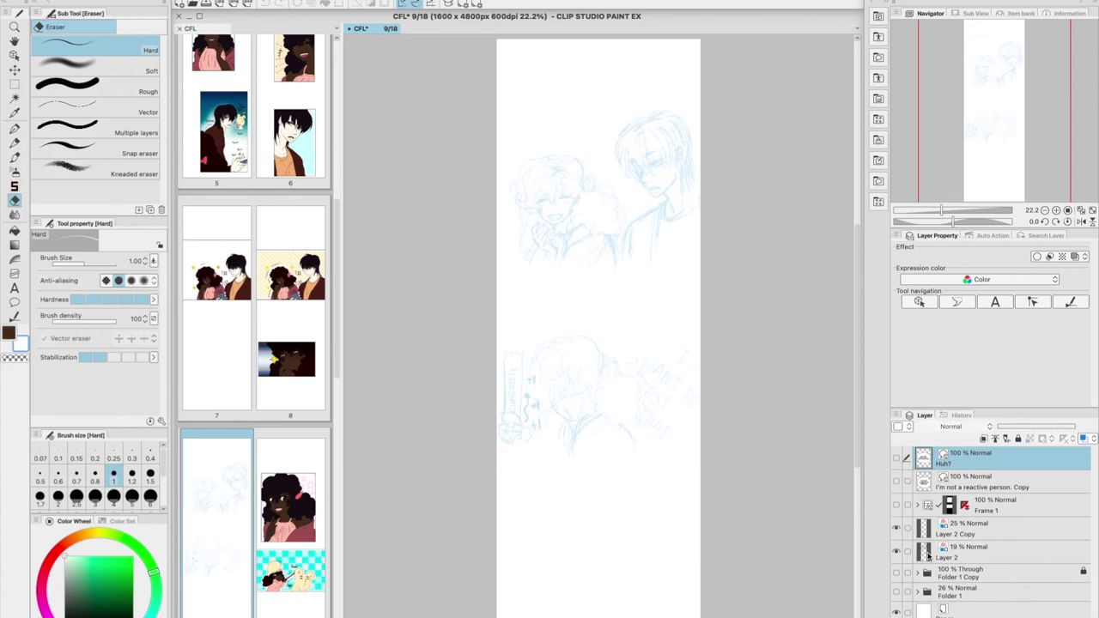
Raise the opacity of the Layer 2 Copy and Layer 2 sketch layers to 100%
click(985, 535)
drag(1020, 432, 1087, 422)
click(1013, 549)
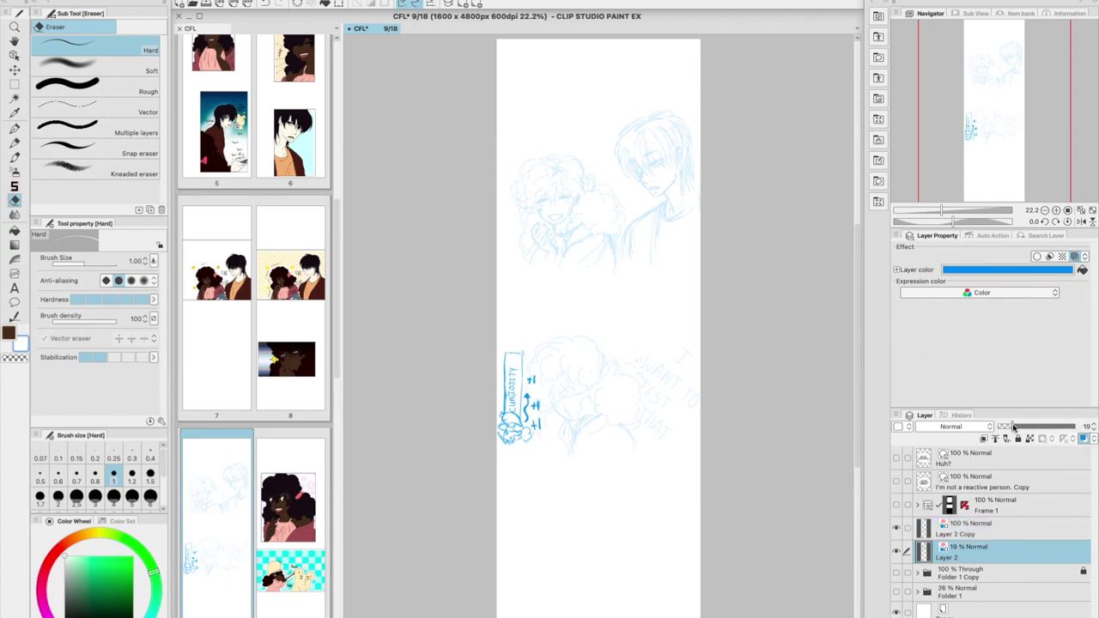
drag(1013, 427, 1091, 427)
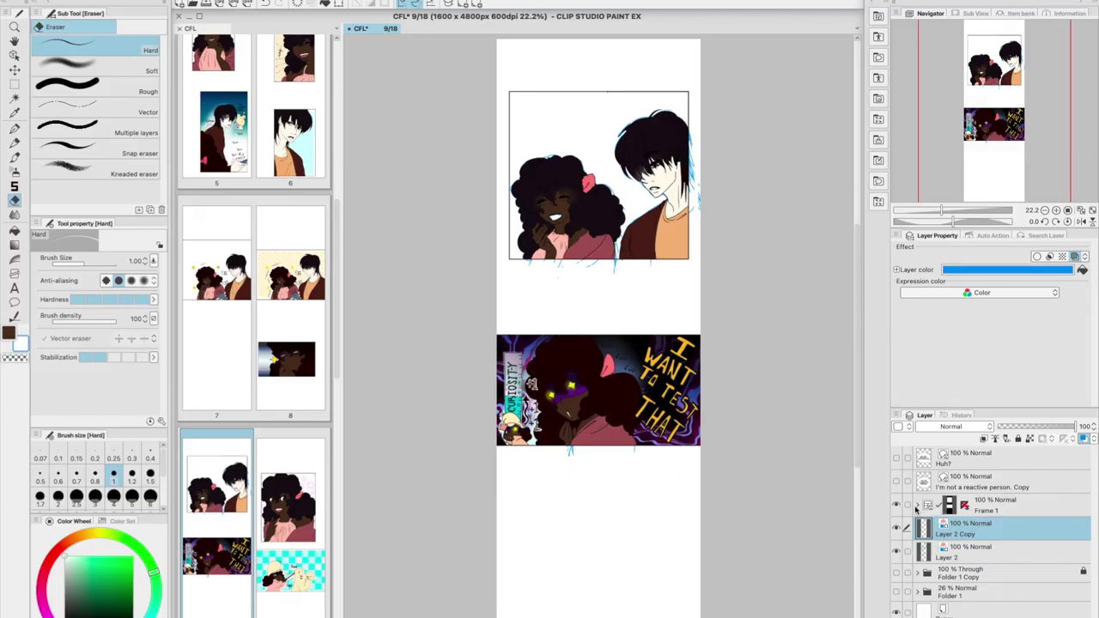
Show the Huh? speech bubble and toggle the Frame 1 artwork off and on to check the panel
click(917, 507)
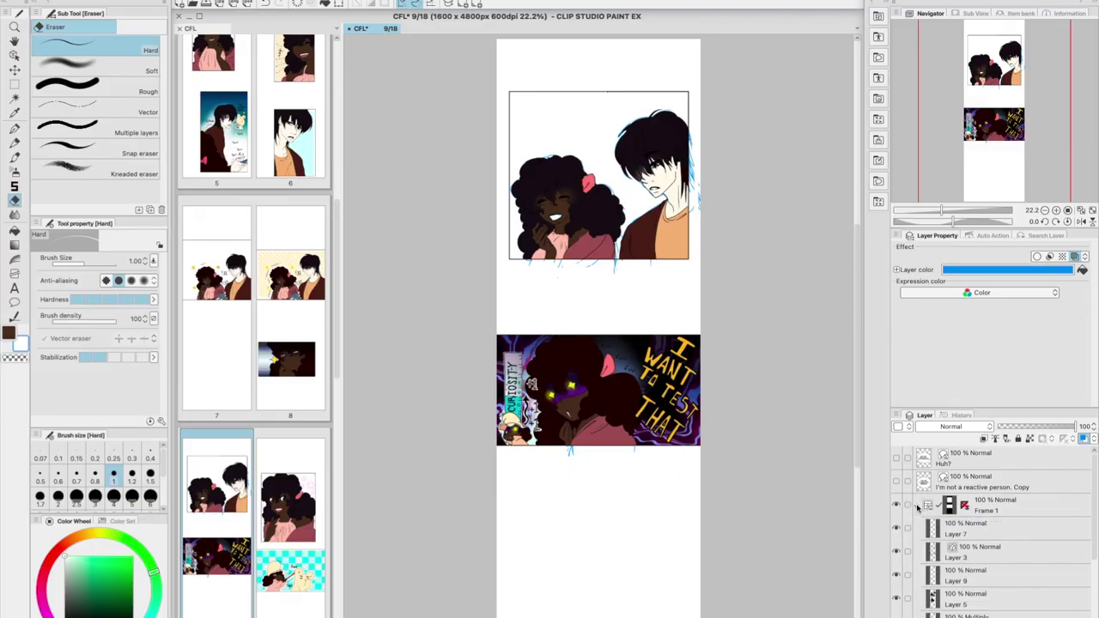
scroll(1065, 558, down, 3)
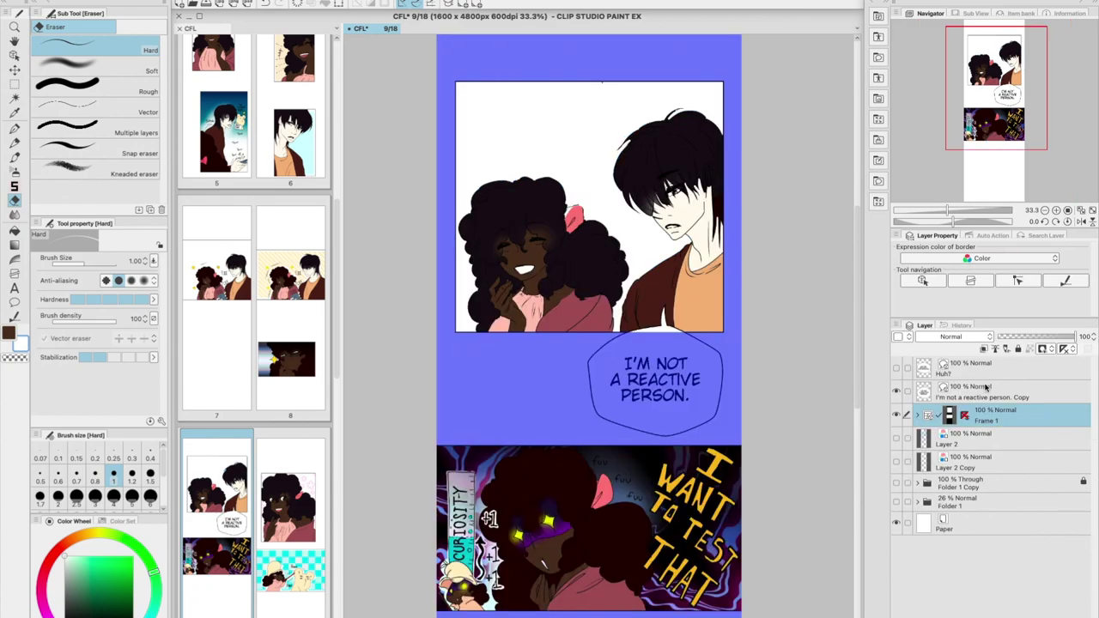
click(986, 388)
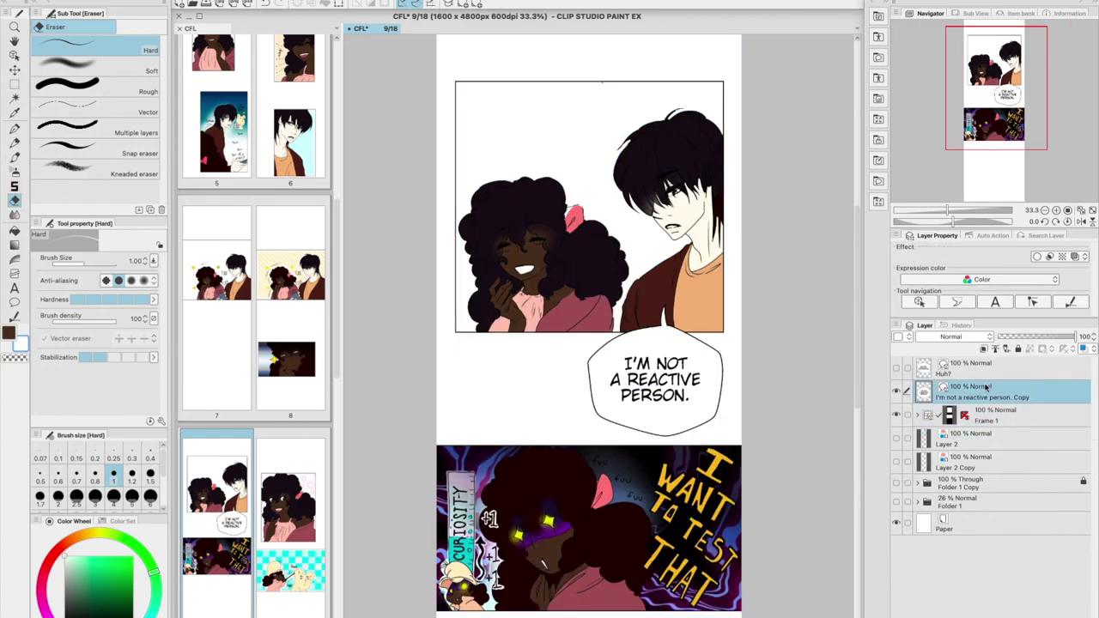
click(897, 369)
click(897, 416)
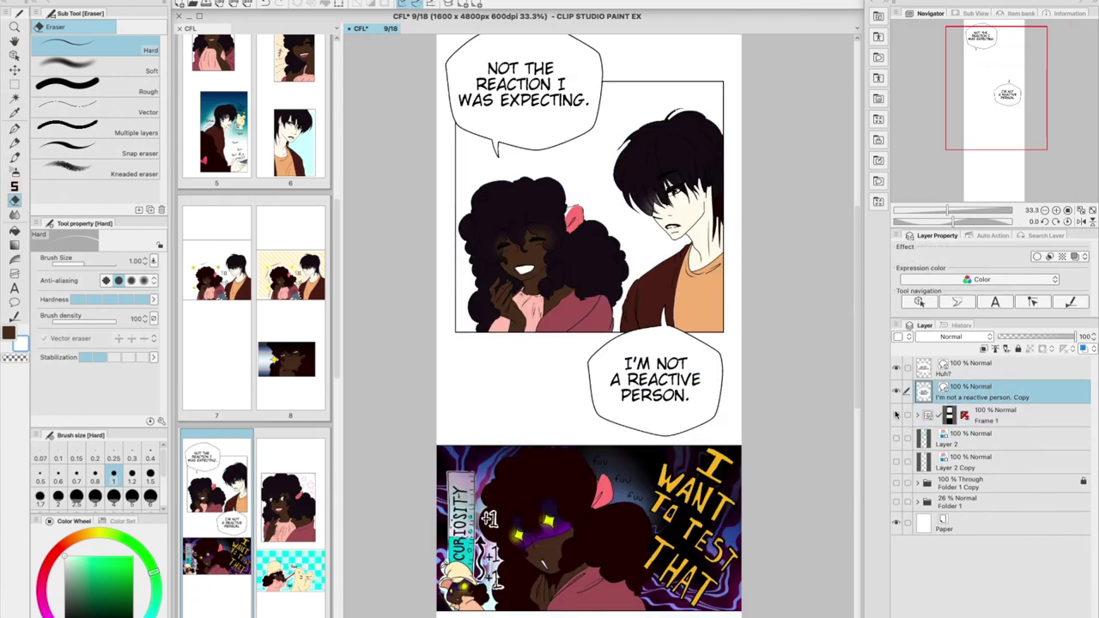
click(897, 416)
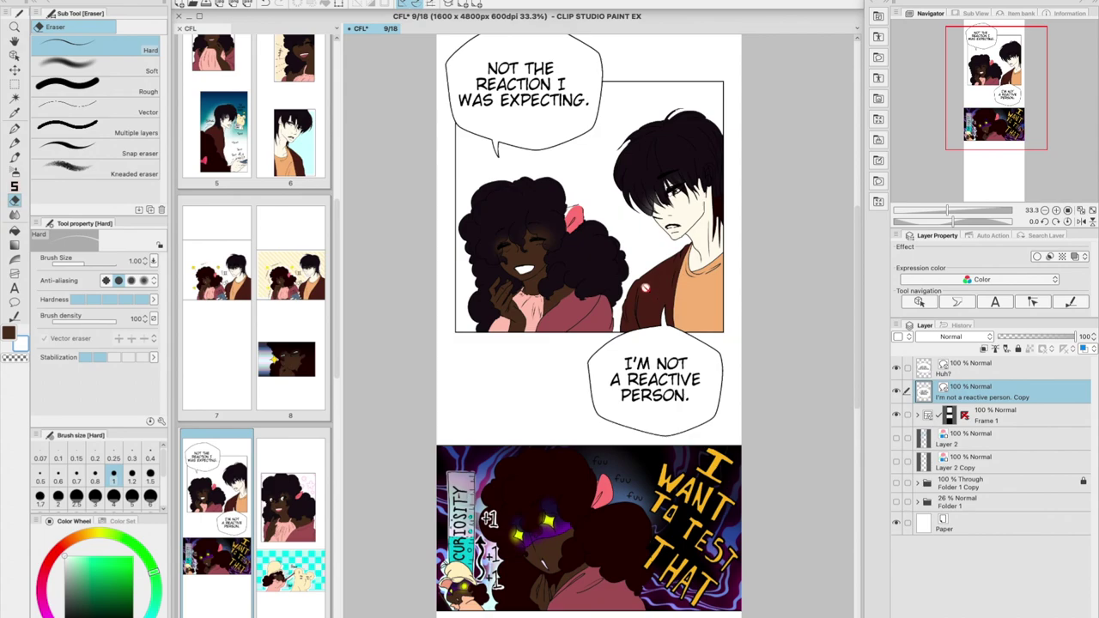
scroll(645, 288, down, 2)
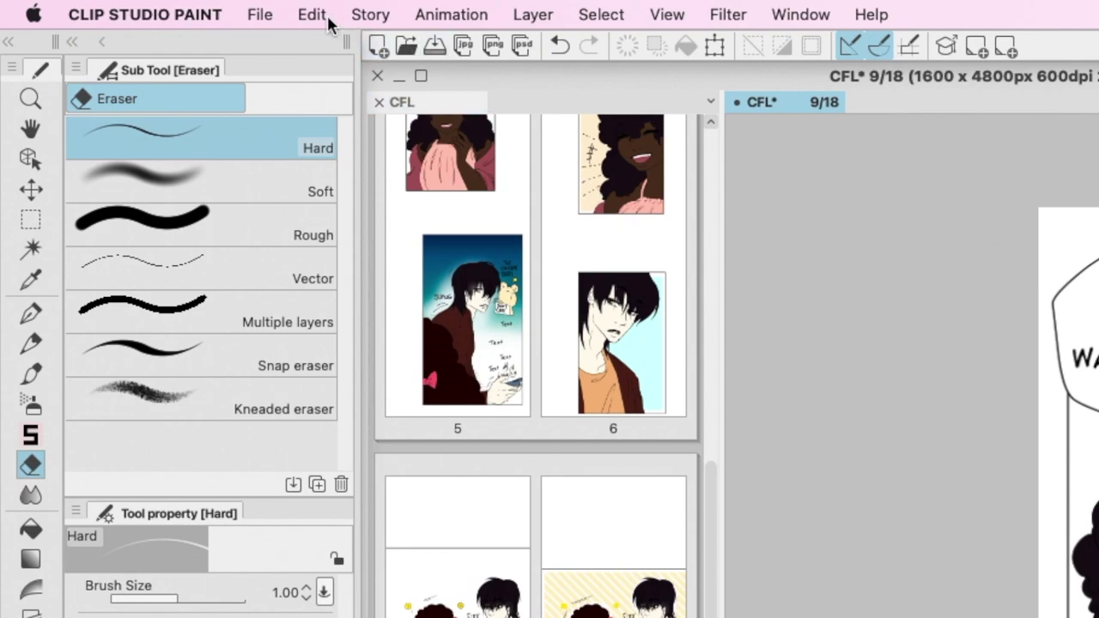
click(261, 9)
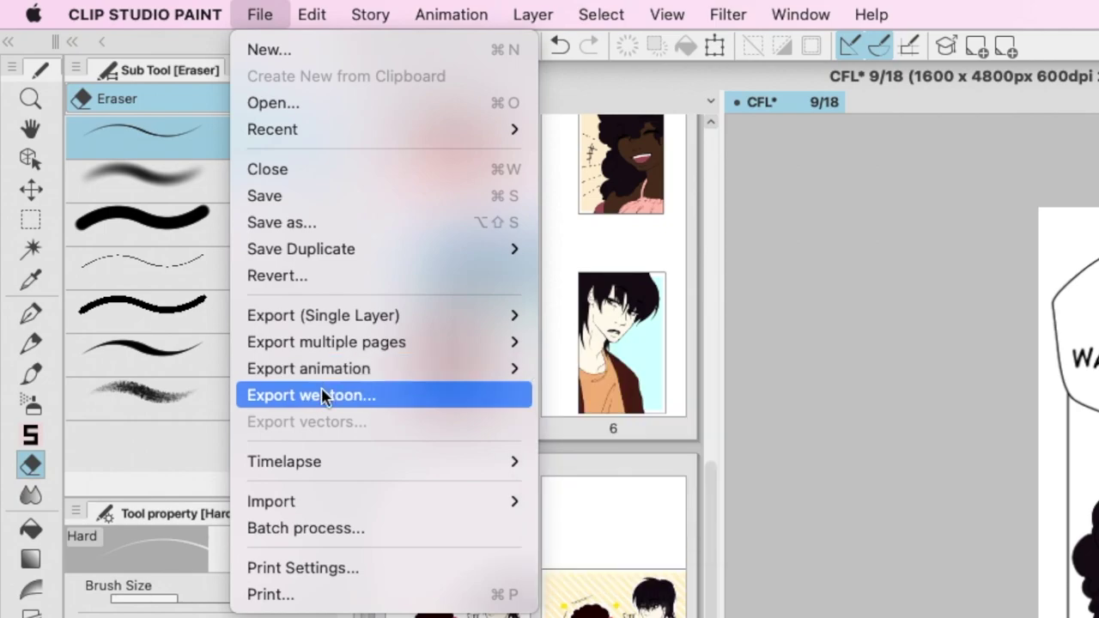
Export page 9 as webtoon JPEGs at 800 px width, sliced vertically every 1280 px
click(323, 394)
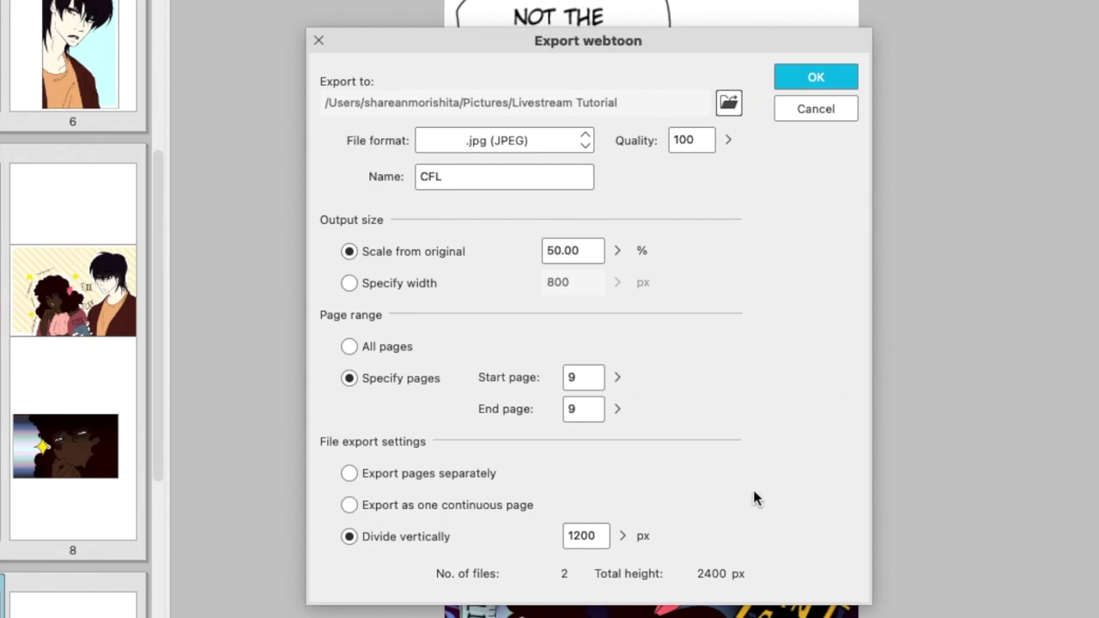
click(350, 285)
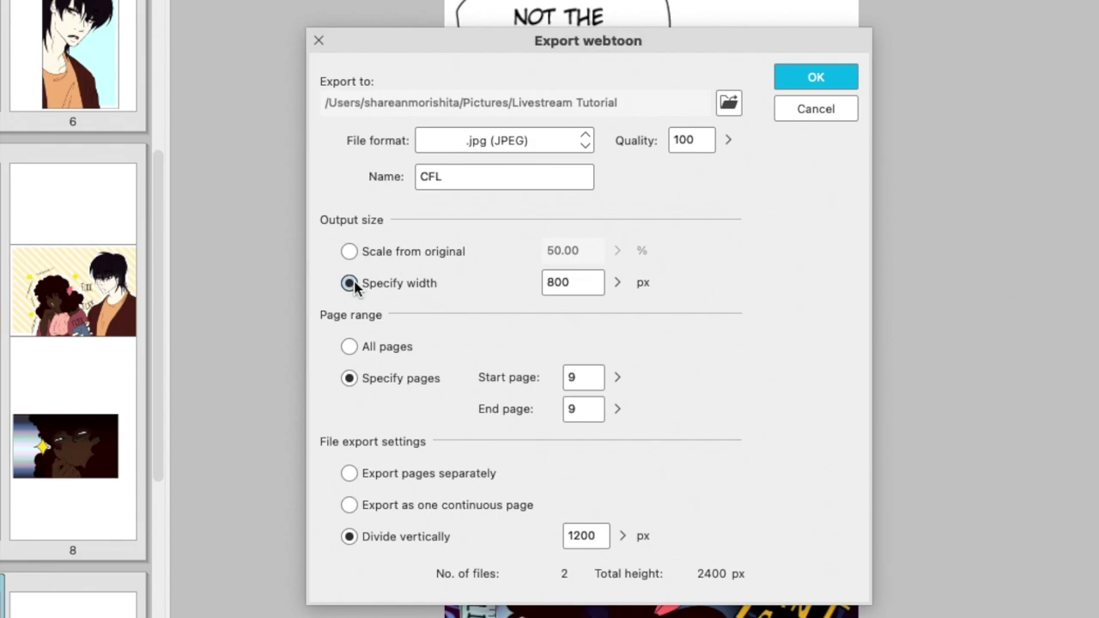
click(583, 536)
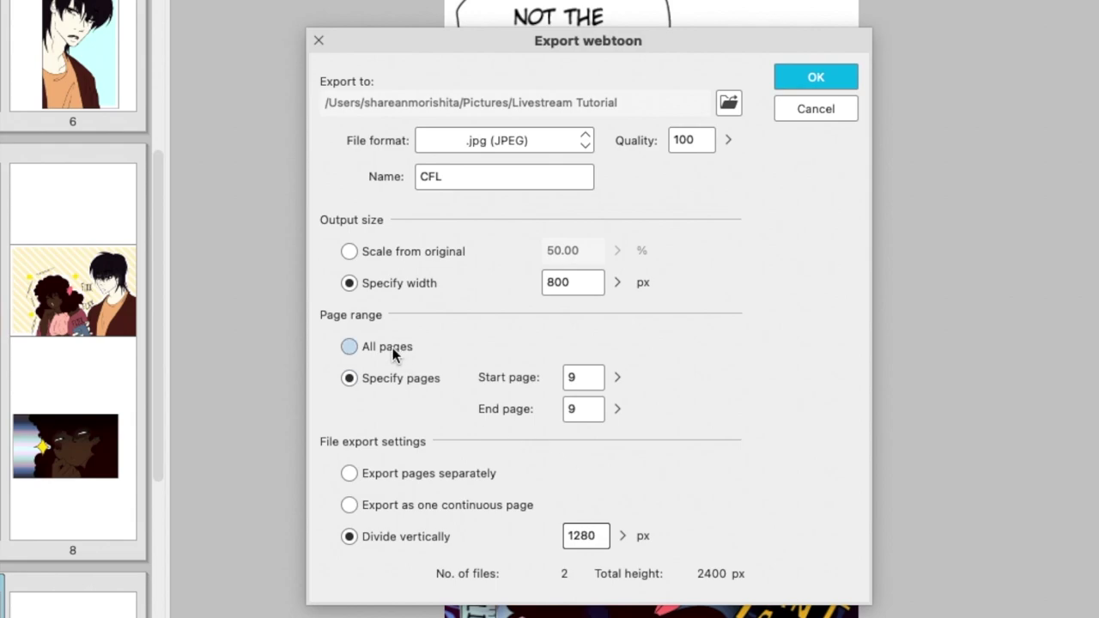
click(350, 346)
click(350, 378)
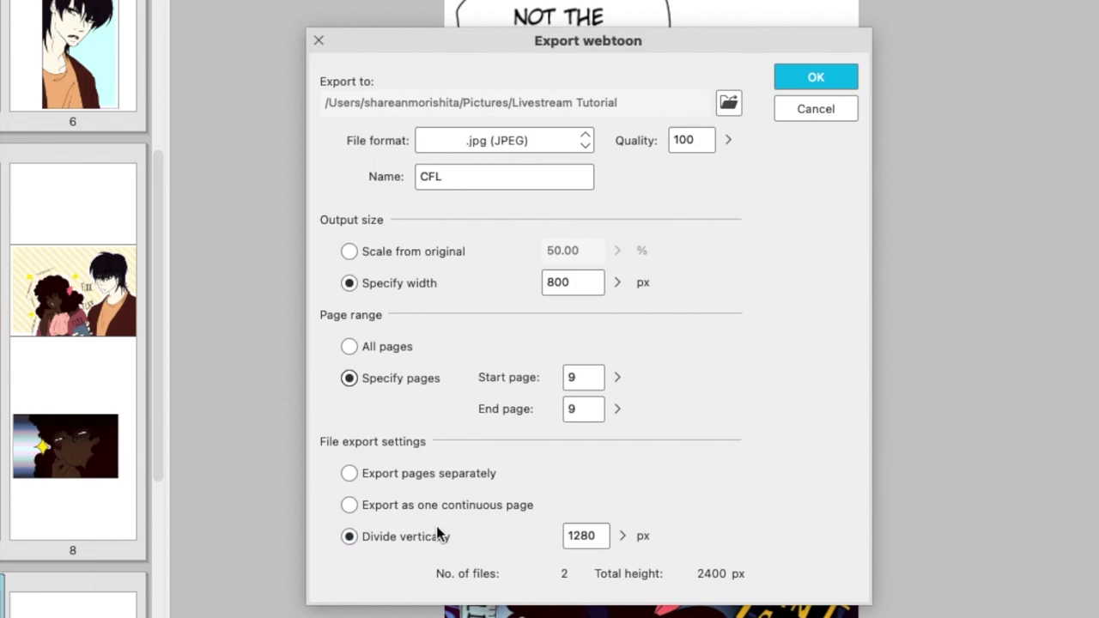
click(351, 477)
click(349, 534)
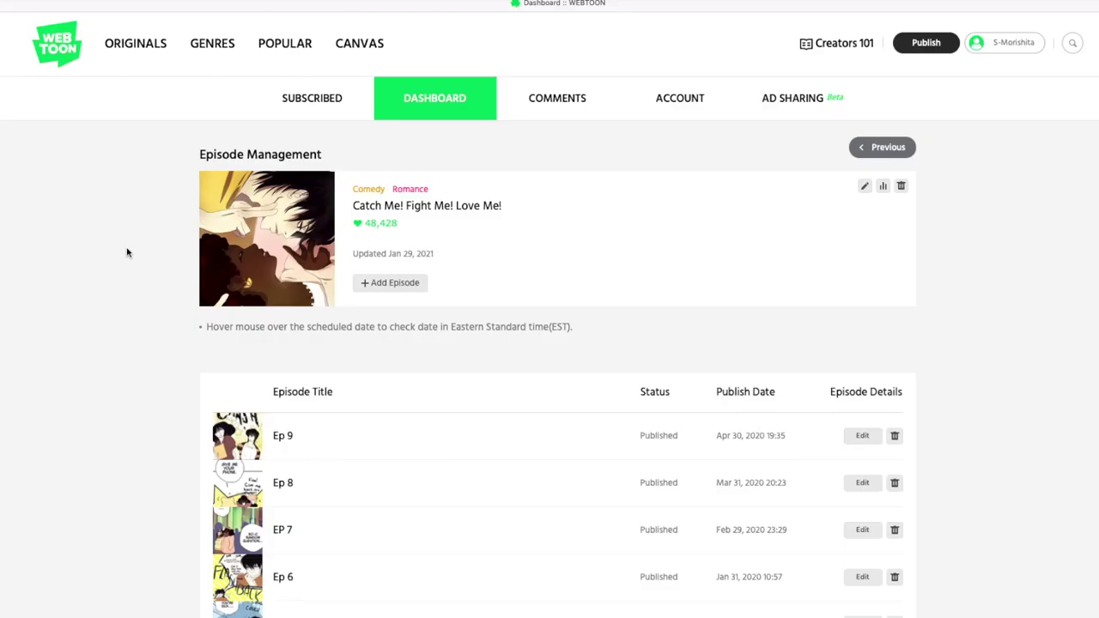
scroll(127, 253, down, 5)
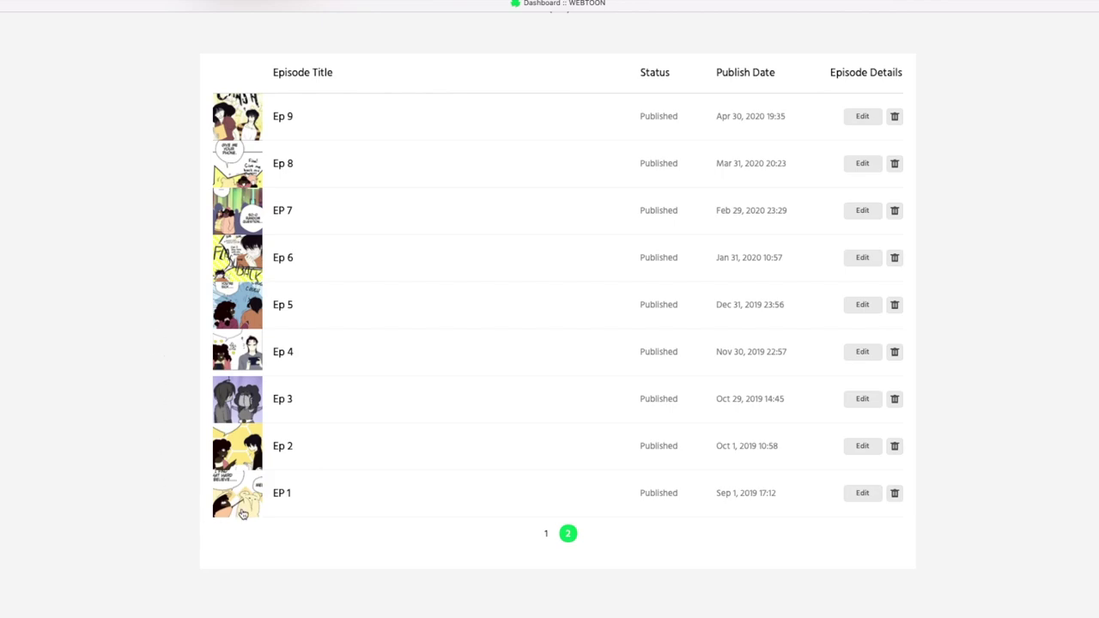
Open EP 1 of Catch Me! Fight Me! Love Me! and scroll through its uploaded panels
click(216, 511)
scroll(785, 315, down, 4)
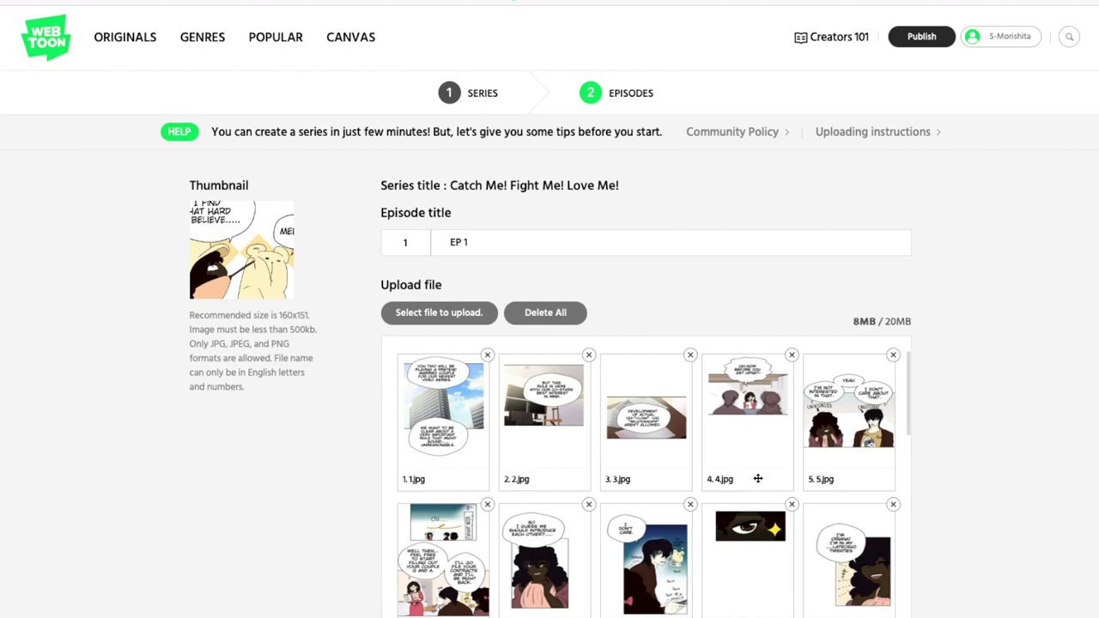
scroll(1018, 462, down, 5)
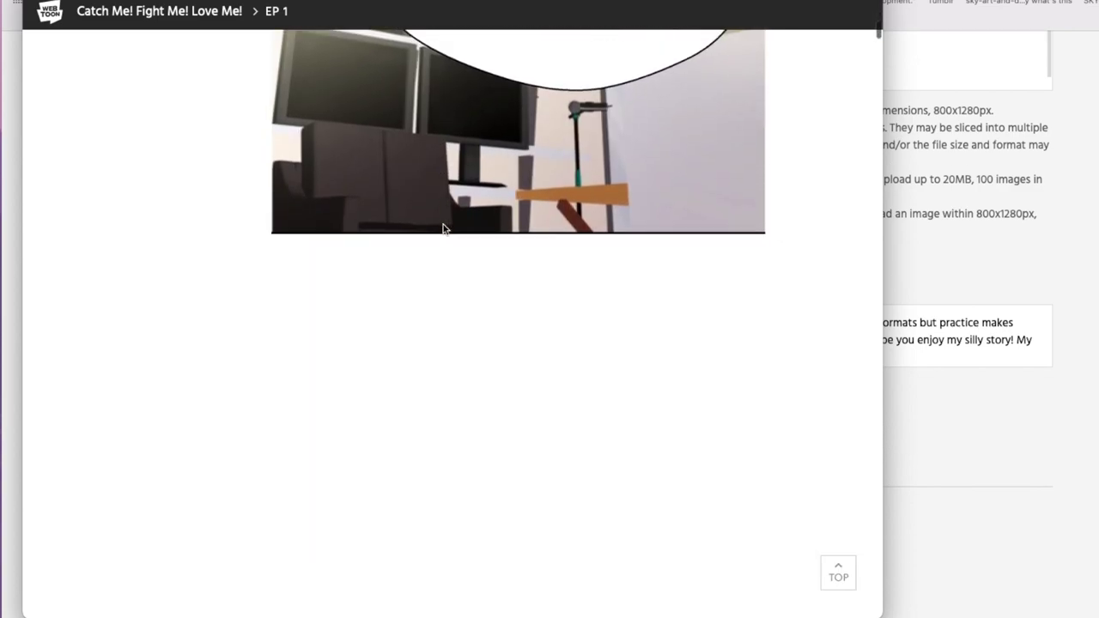
scroll(443, 229, down, 15)
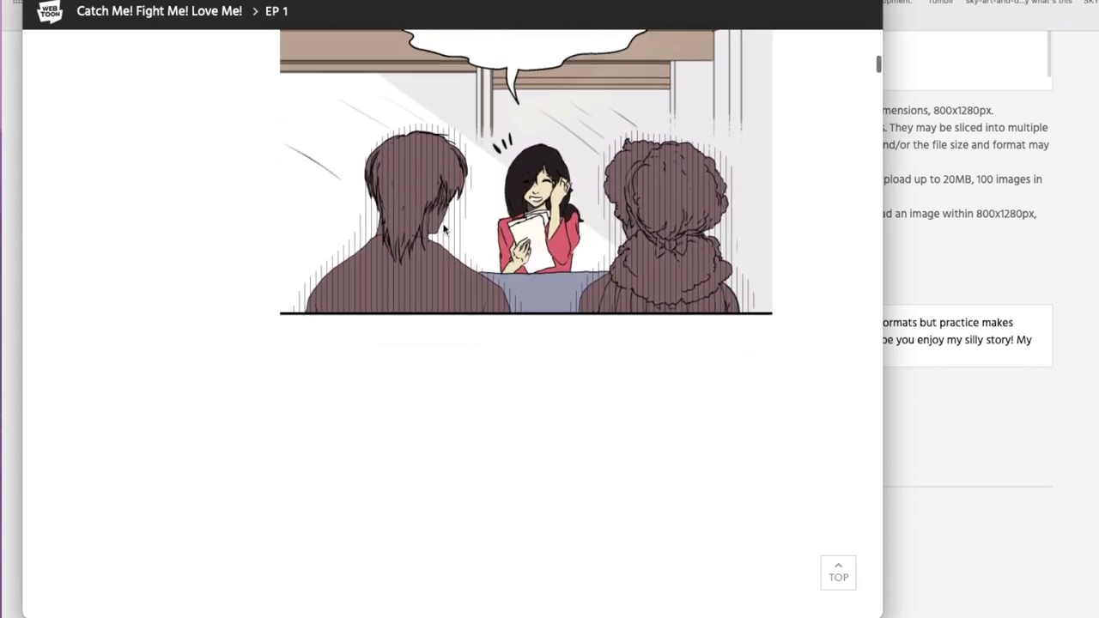
scroll(443, 230, down, 15)
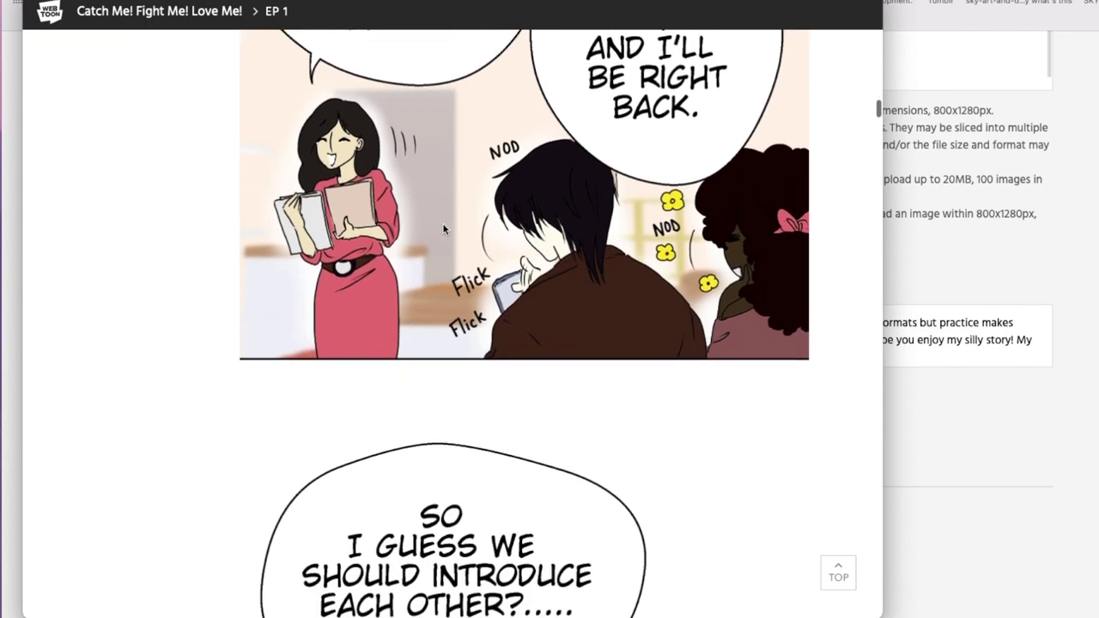
scroll(443, 229, down, 15)
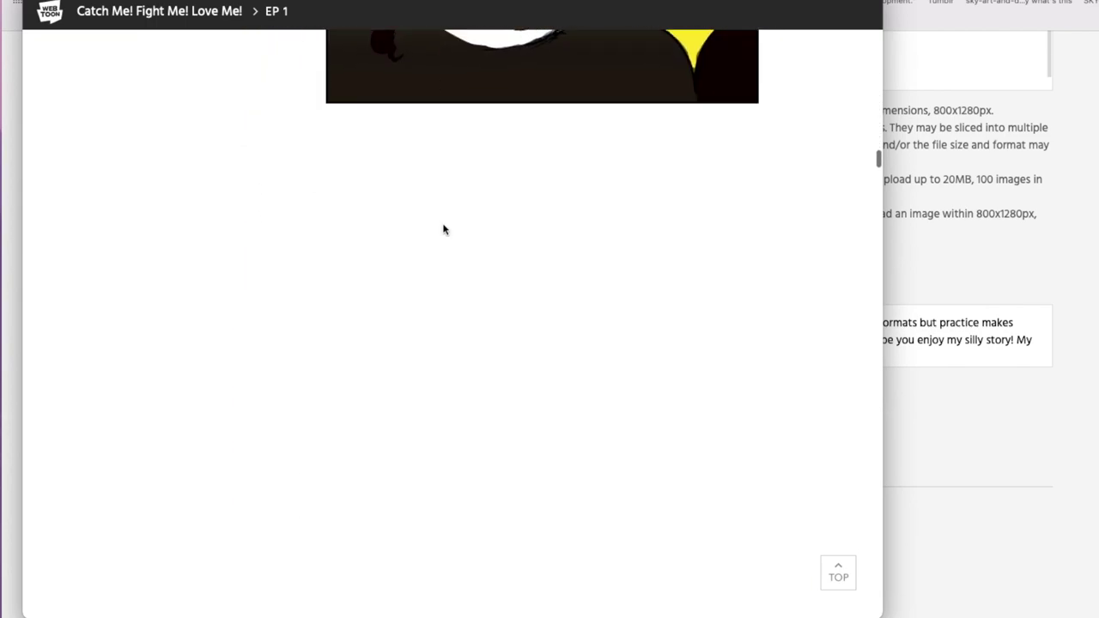
scroll(443, 229, down, 11)
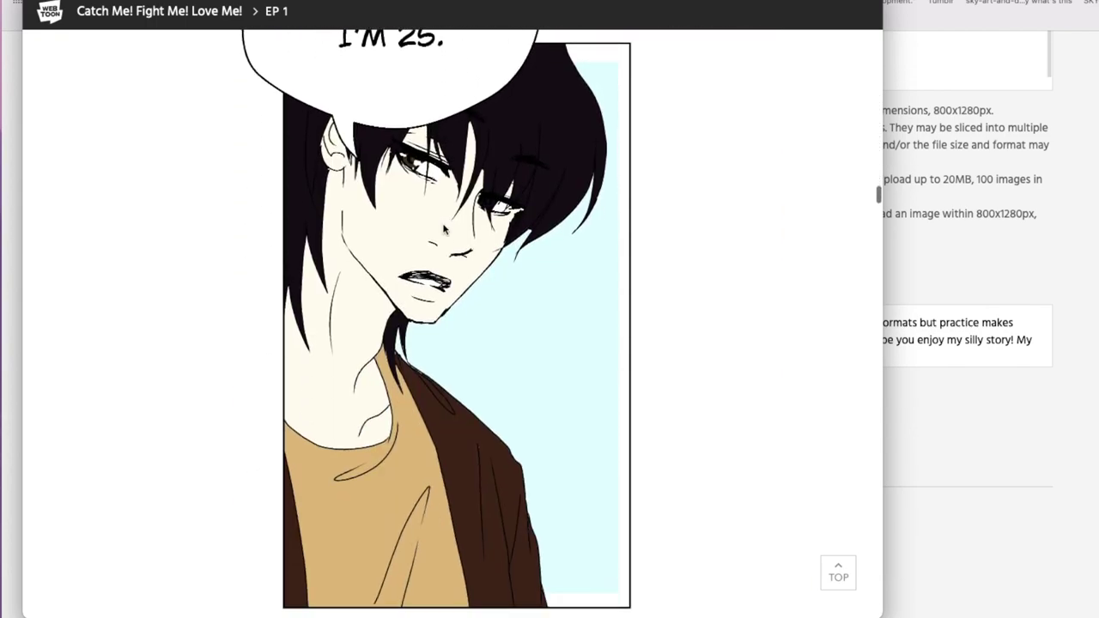